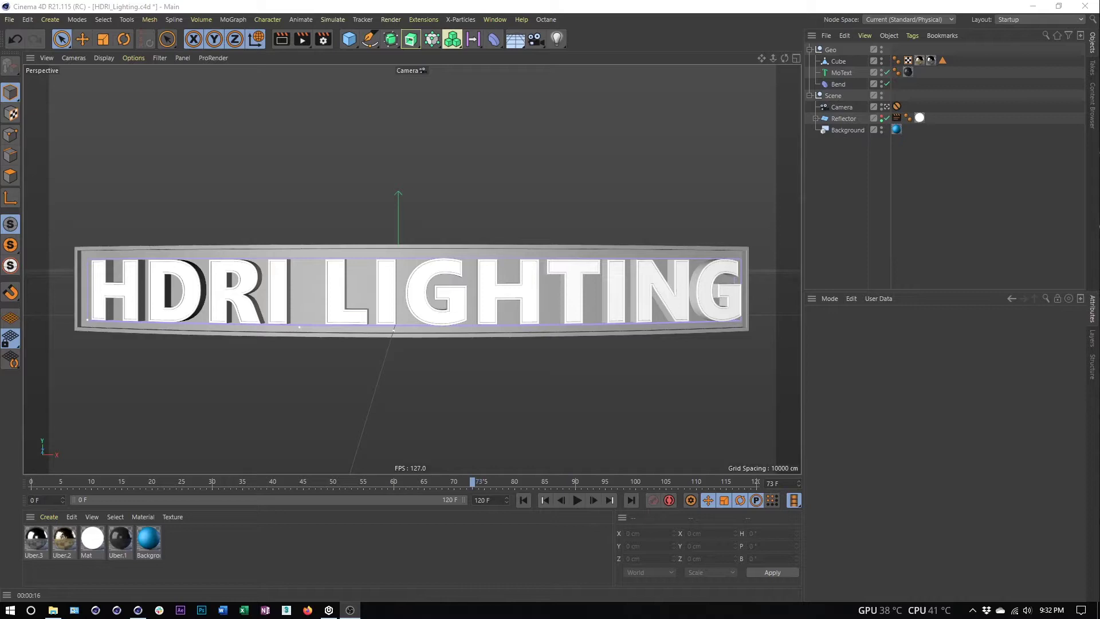
click(560, 47)
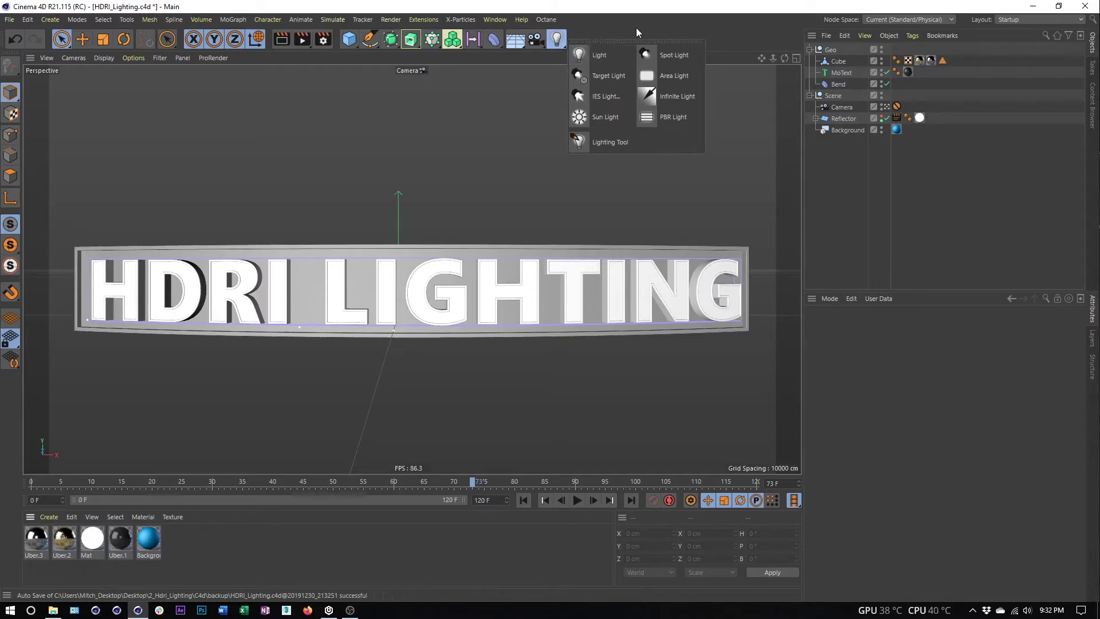
click(979, 231)
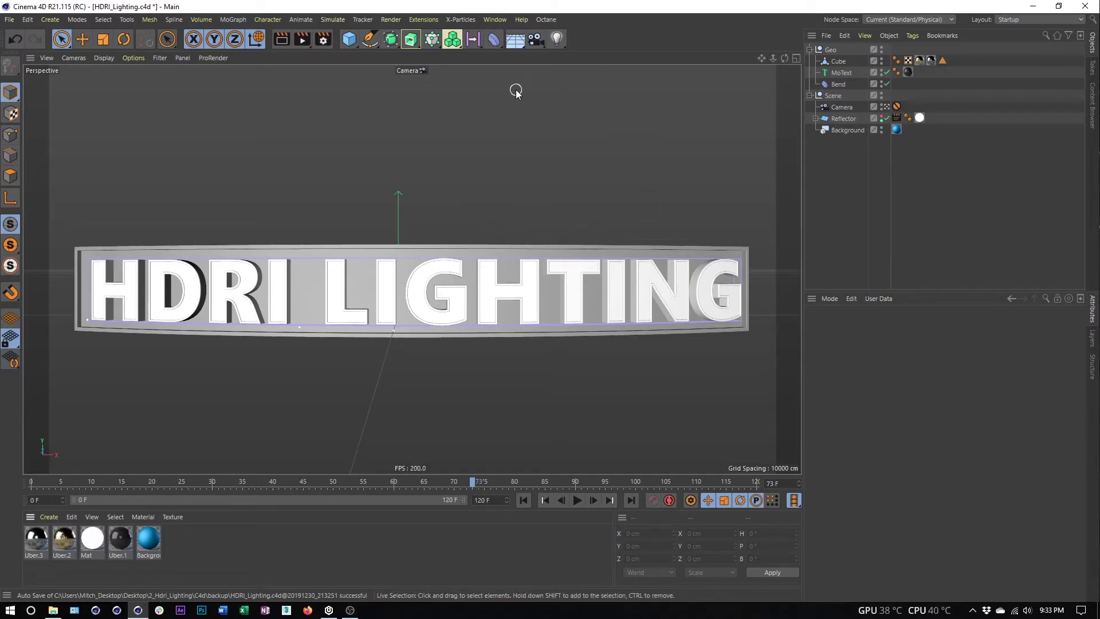
- Add a Sky object to the scene
click(518, 42)
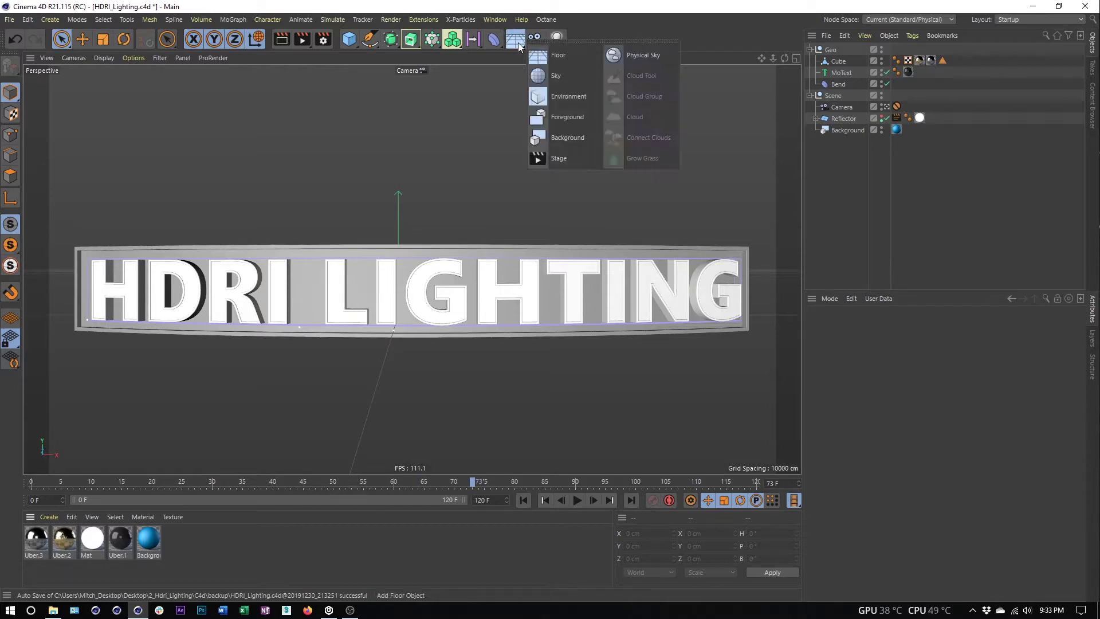
click(559, 76)
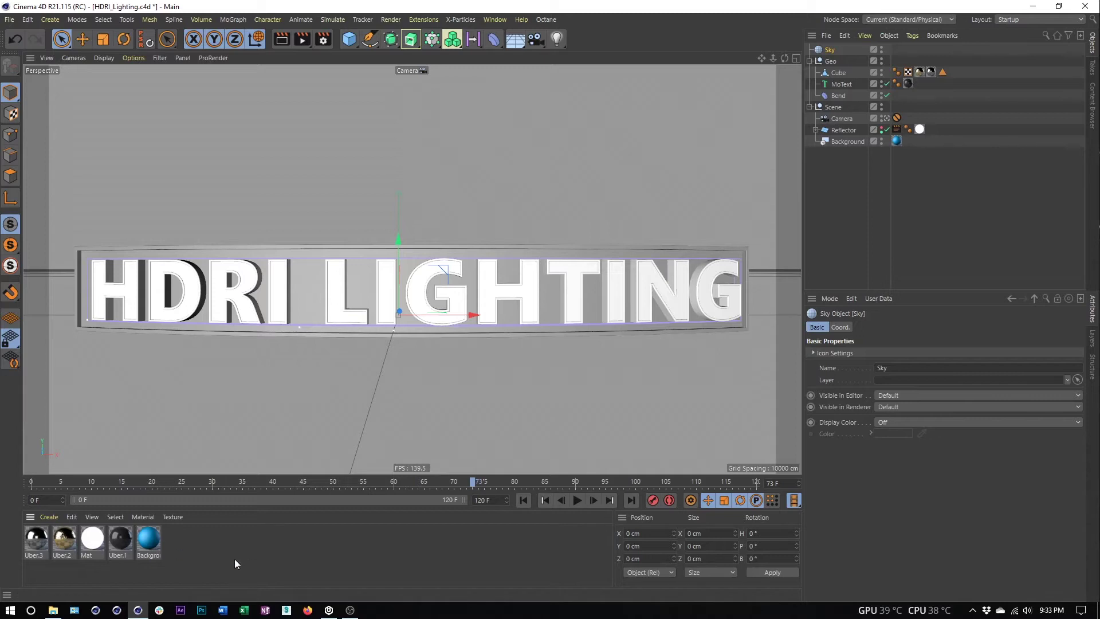
- Create a new Uber material, open it in the Node Editor and reposition its material node to make room in the graph
click(46, 520)
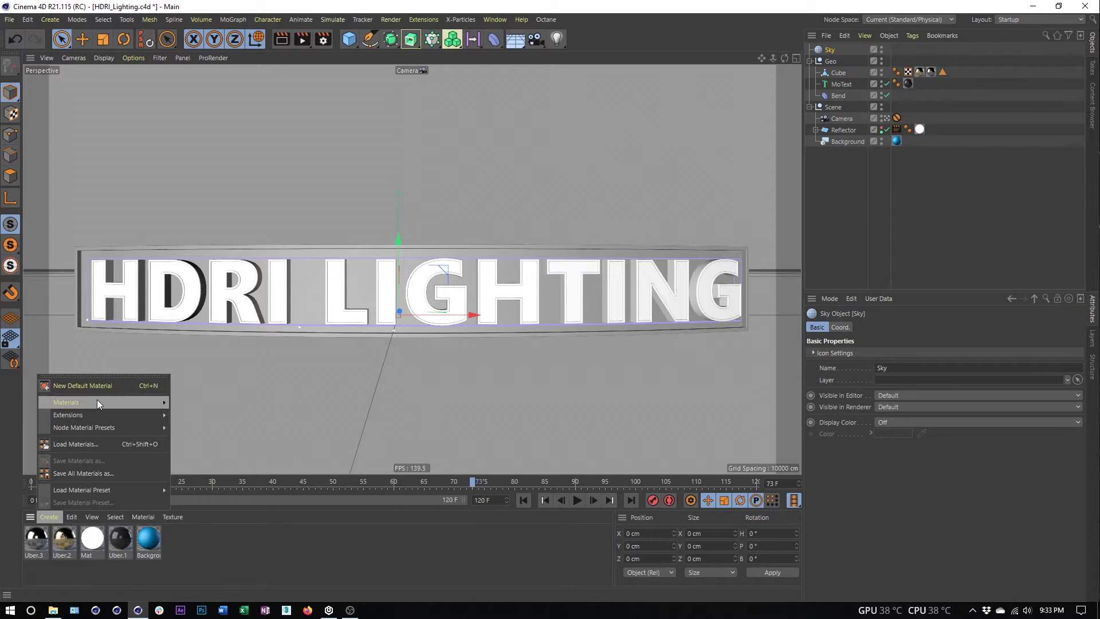
mouse_move(95, 401)
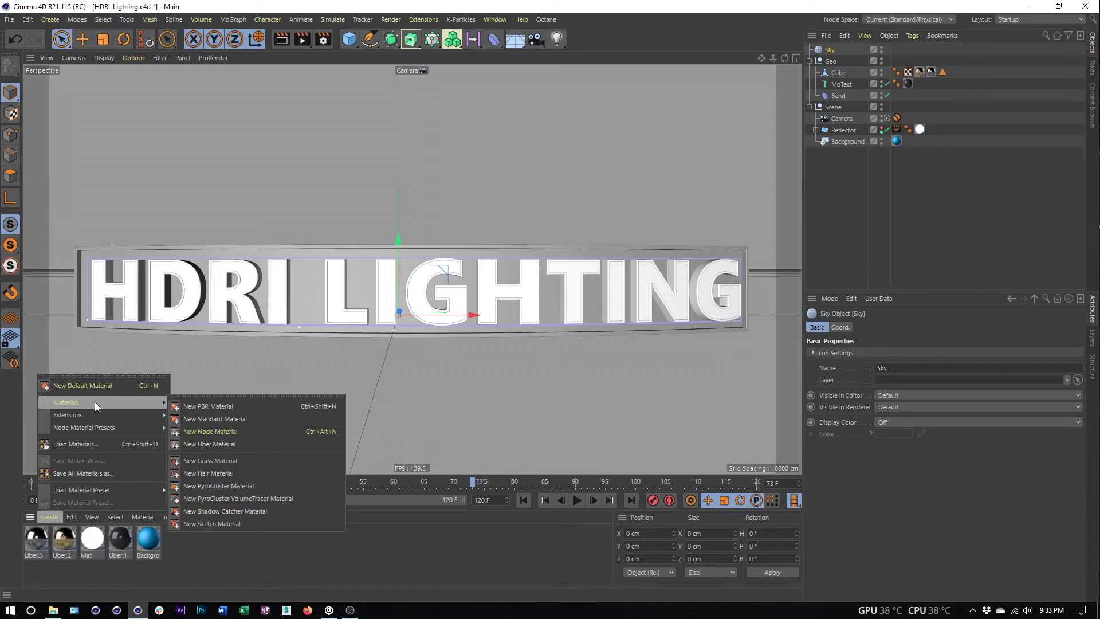
click(238, 444)
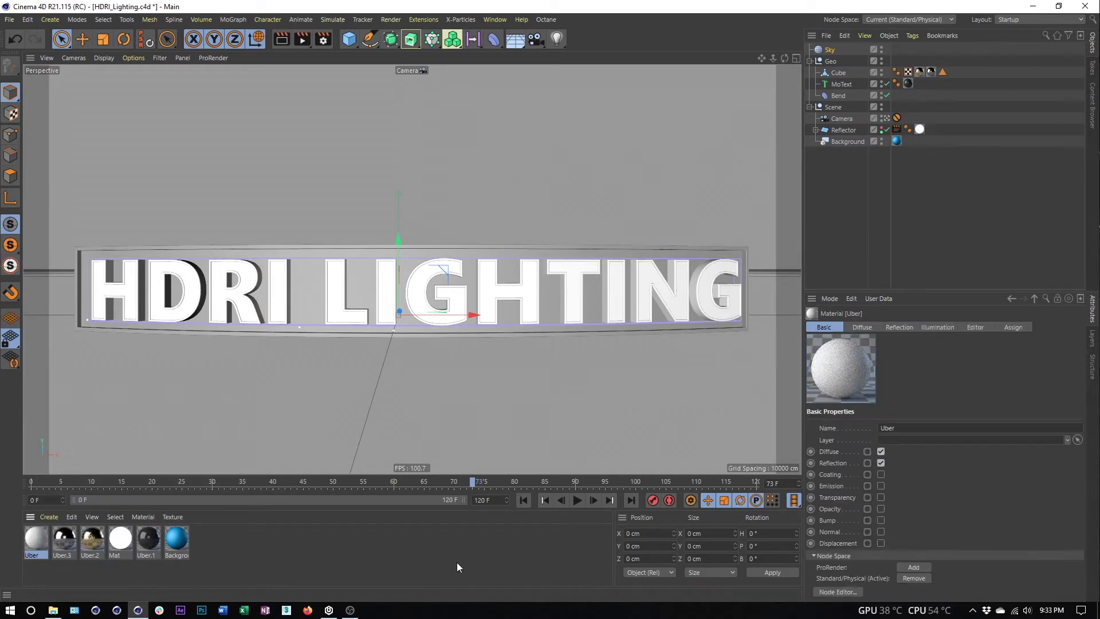
click(847, 593)
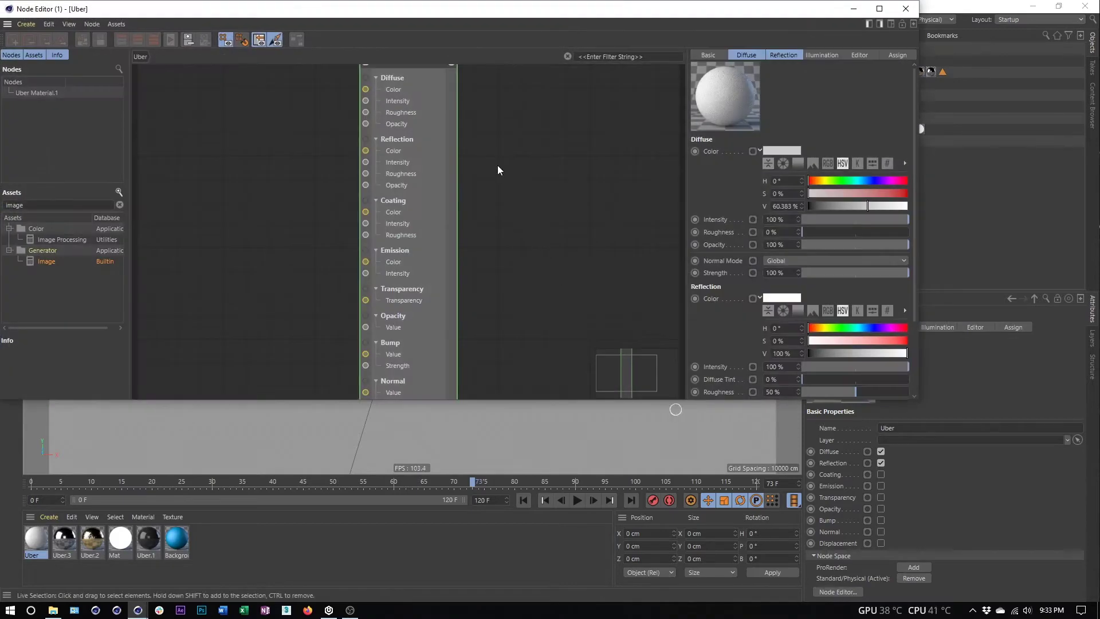
scroll(494, 168, down, 4)
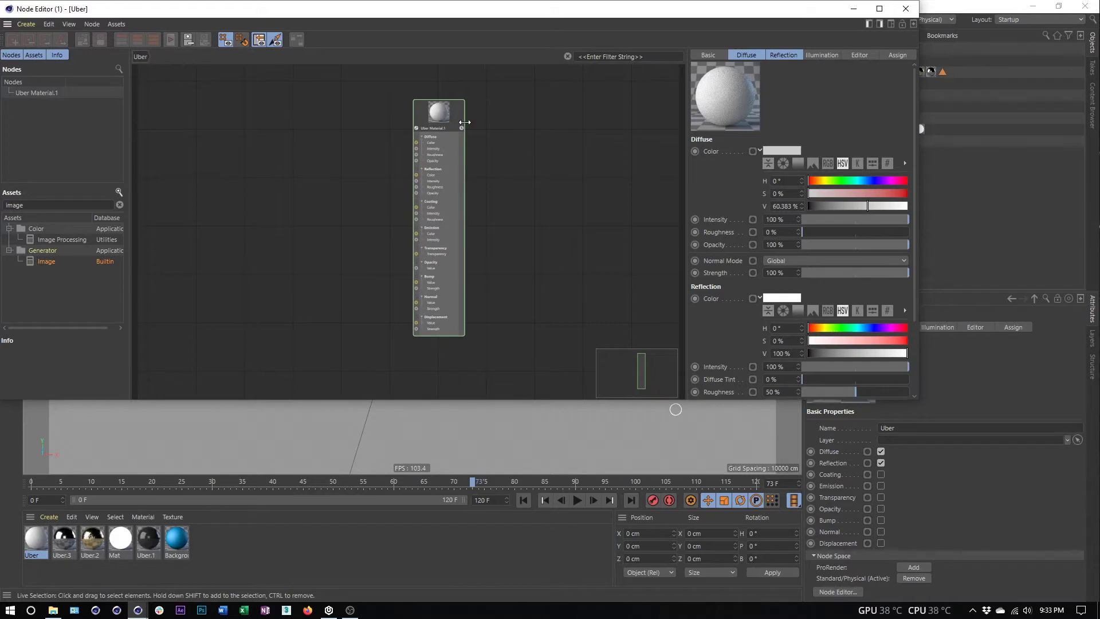
drag(453, 114, 485, 119)
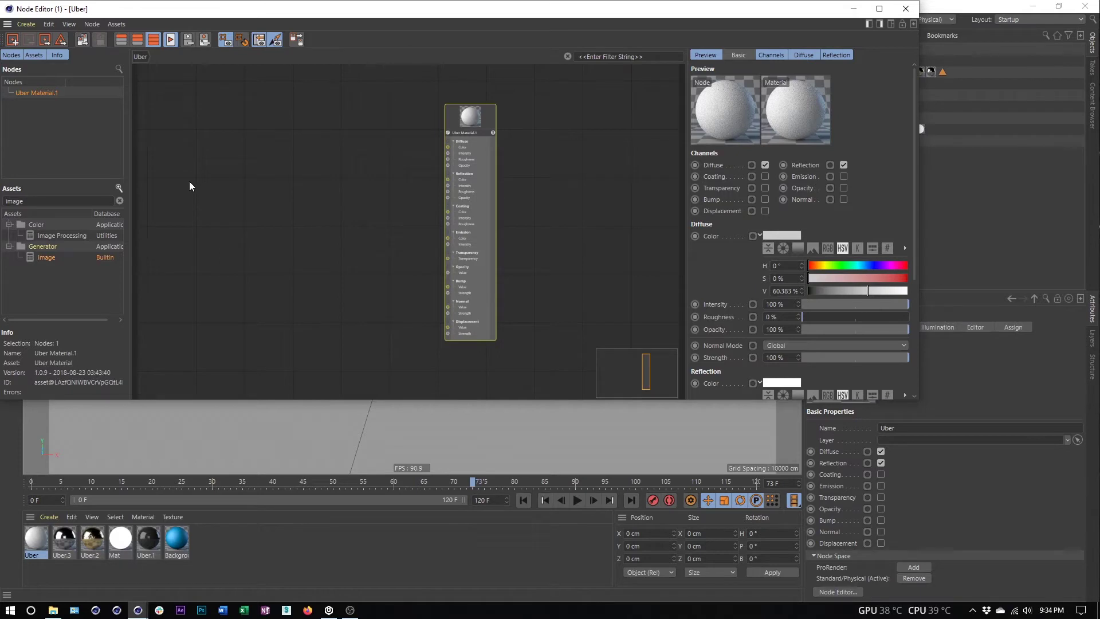
- Find the Image asset, add it as a node beside the Uber material node, and load studio007.hdr into it
click(119, 201)
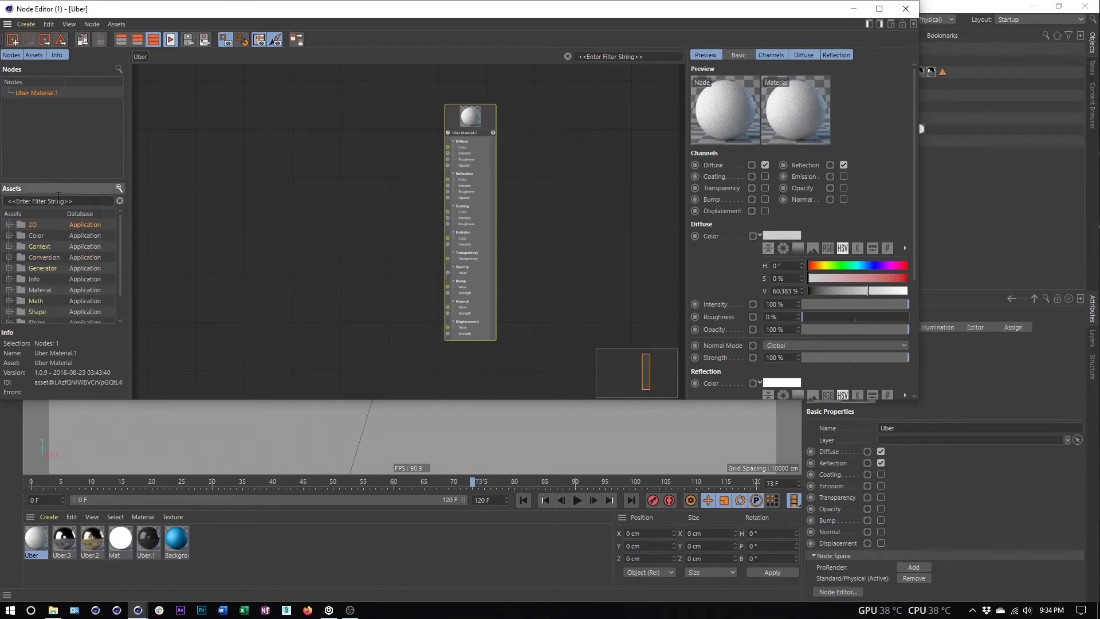
scroll(72, 261, down, 2)
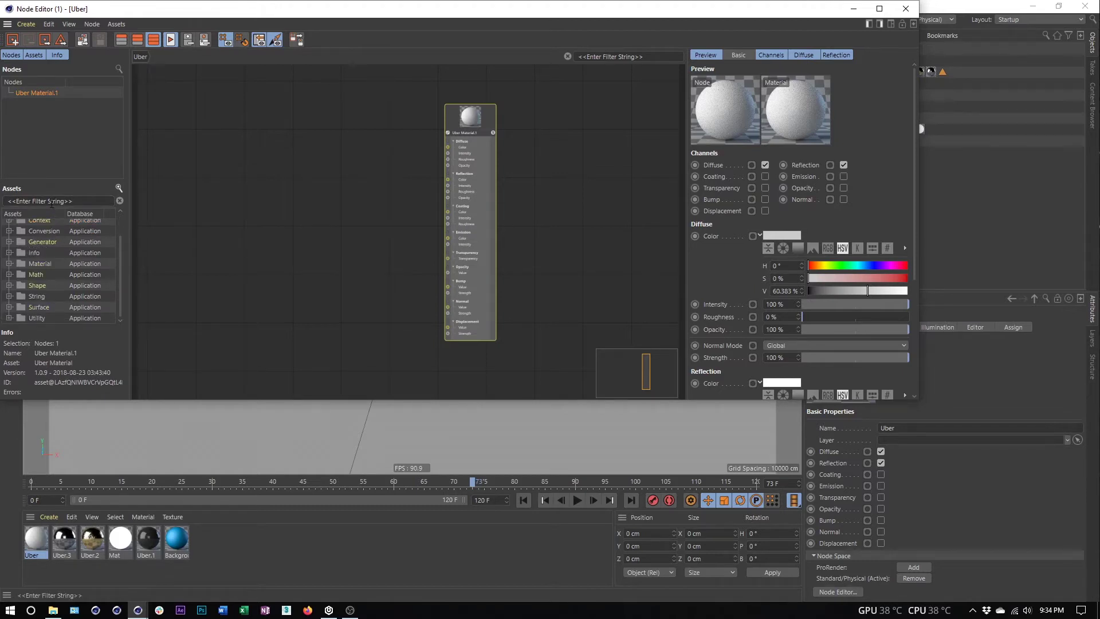
text(image)
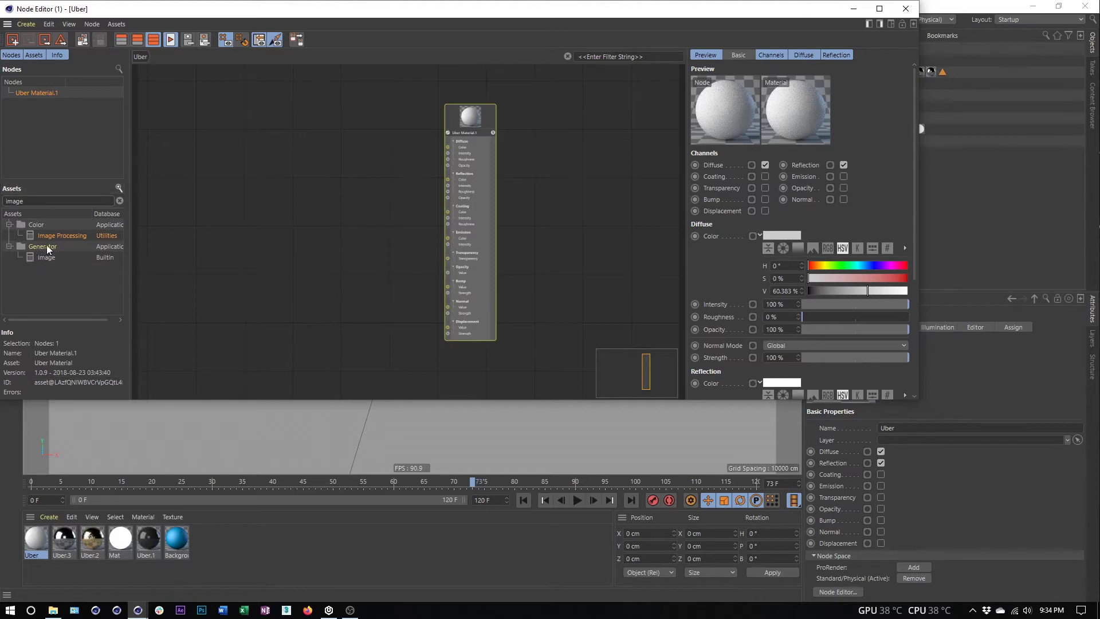
drag(44, 257, 286, 182)
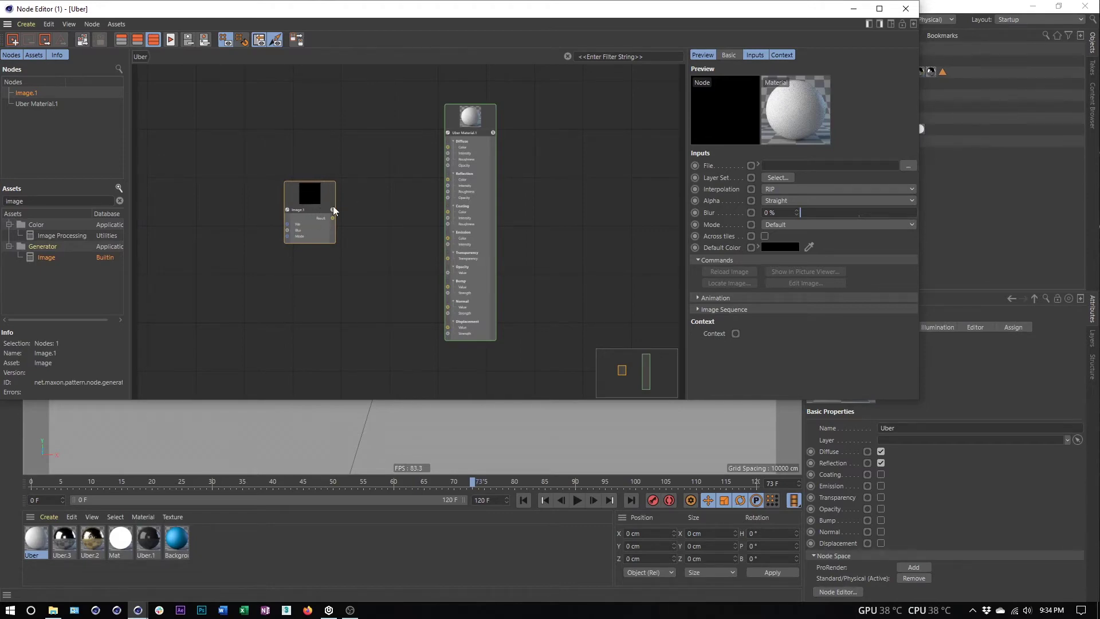
click(908, 166)
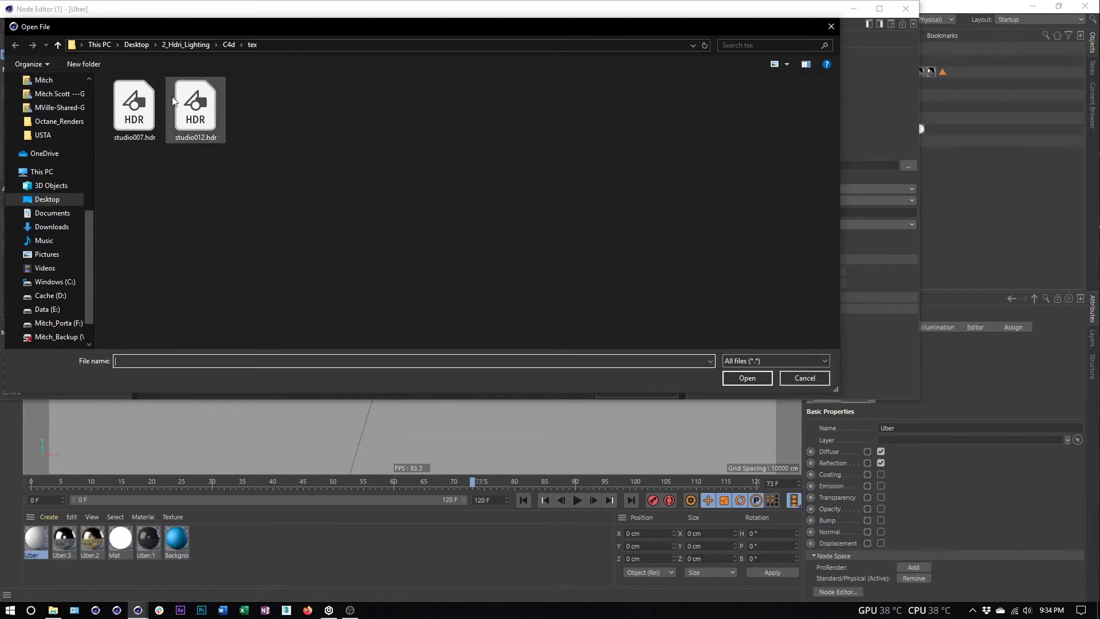
click(144, 110)
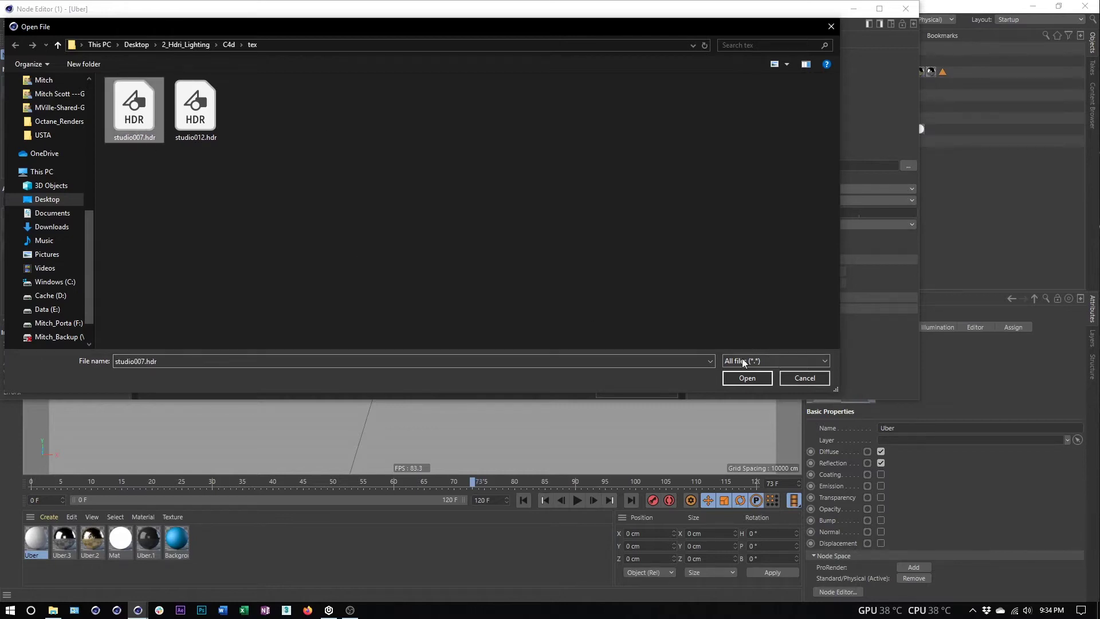
click(739, 377)
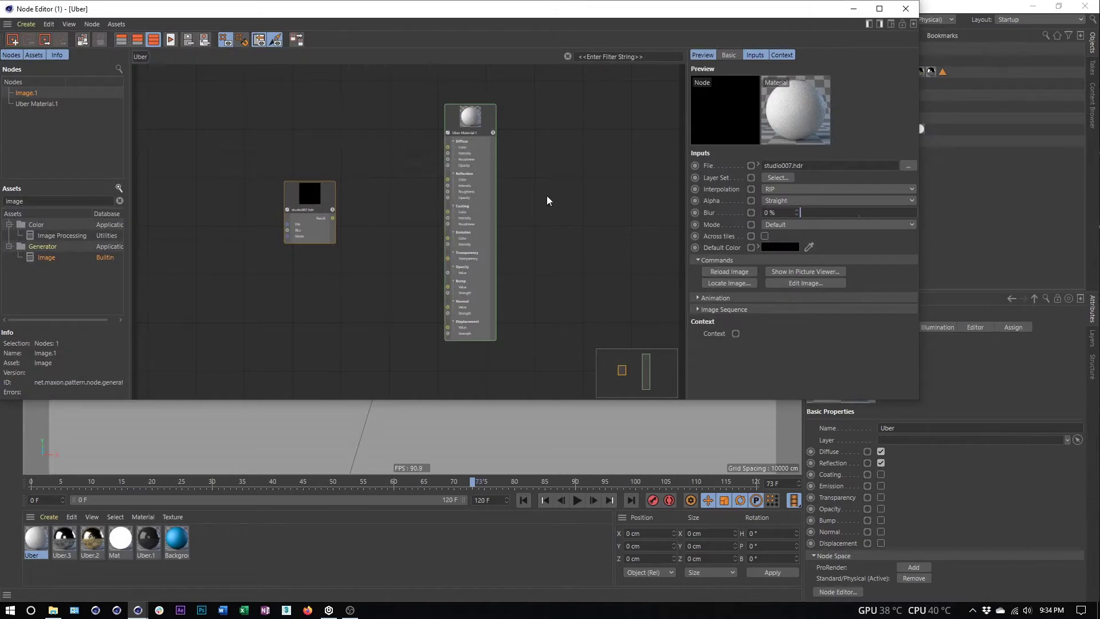
- Connect the studio007.hdr node's result to the Uber material's Emission color input
drag(306, 199, 286, 198)
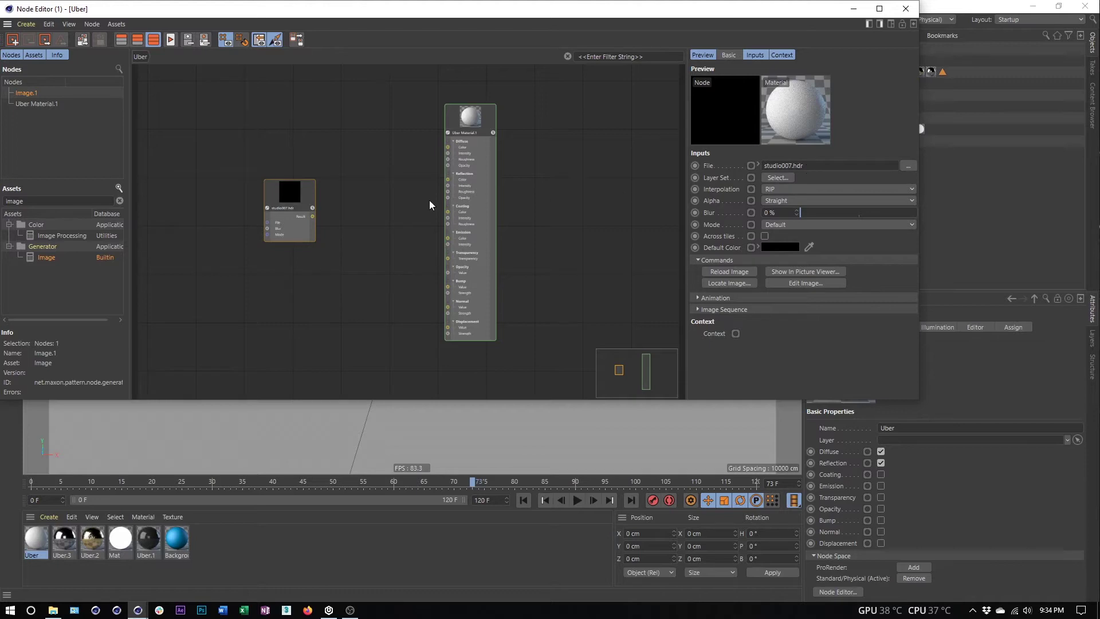
drag(312, 216, 449, 240)
scroll(425, 246, up, 3)
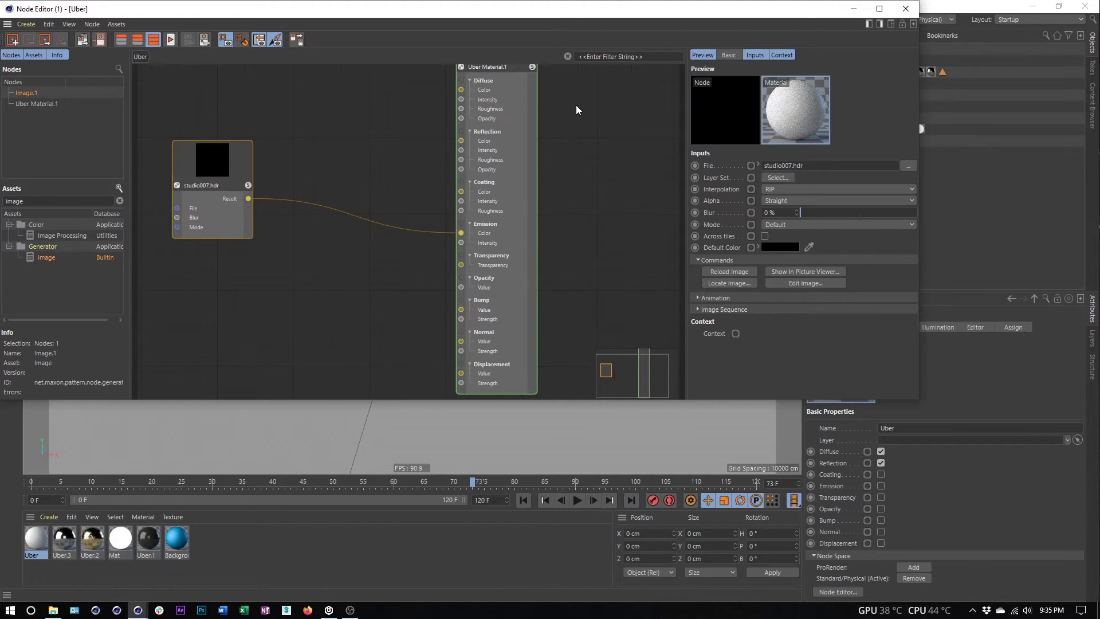
- Disable the Uber material's Diffuse and Reflection channels, enable Emission, and apply the material to the Sky object
click(522, 93)
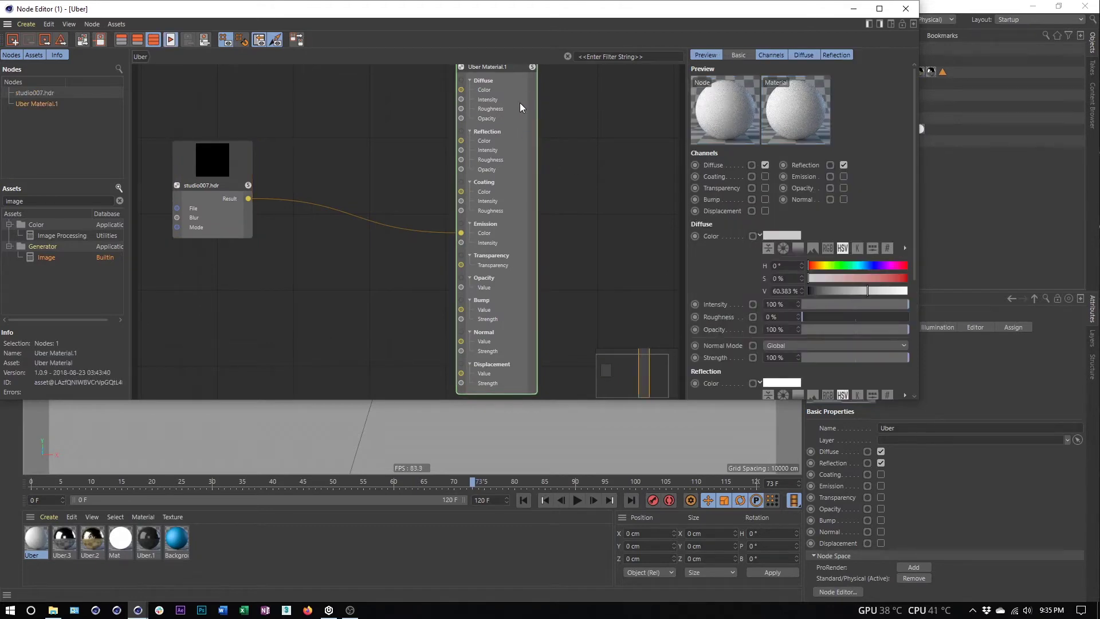
click(770, 55)
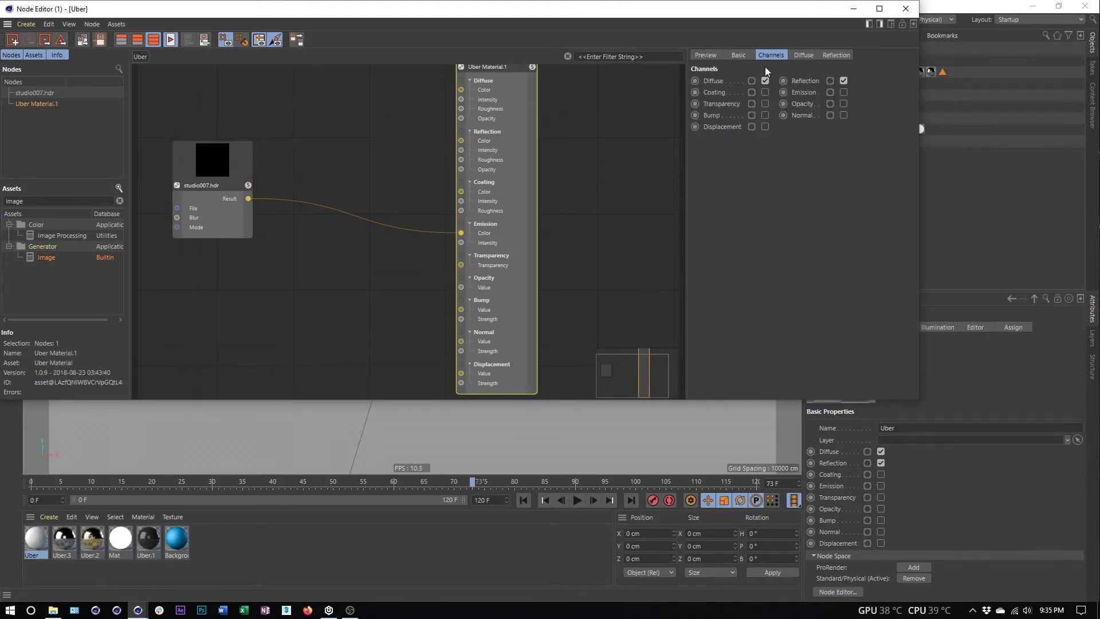
click(765, 81)
click(843, 81)
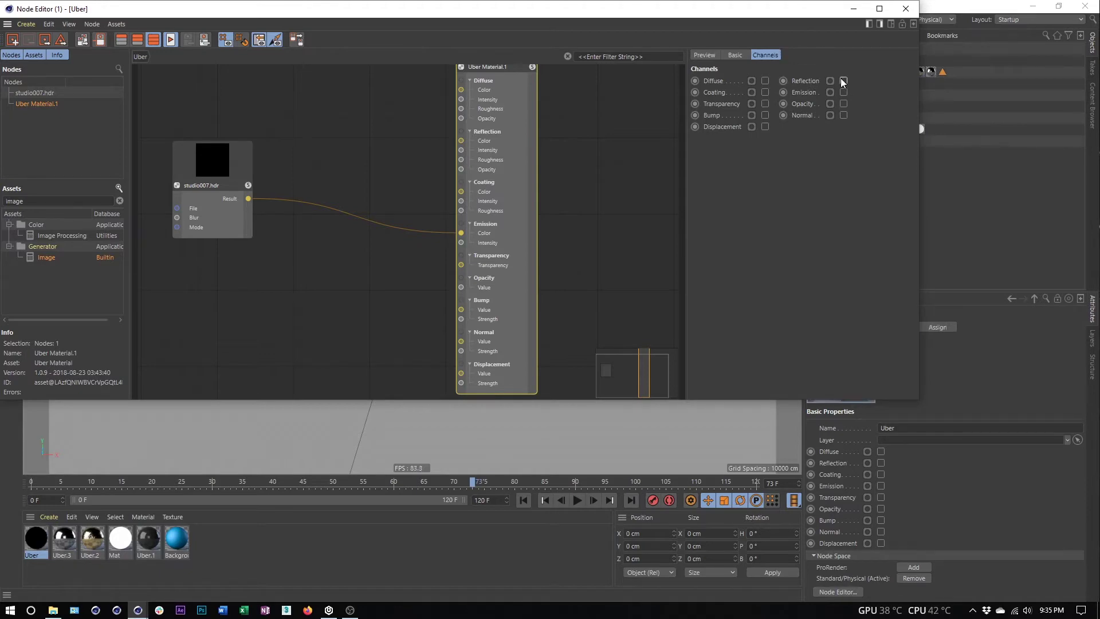
click(843, 91)
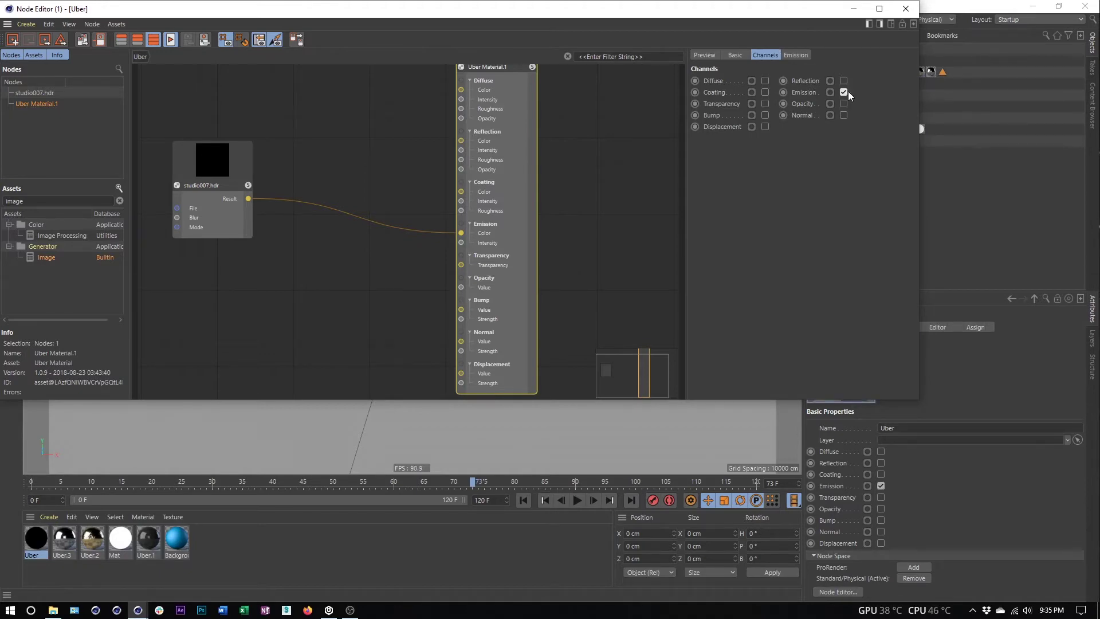
click(906, 8)
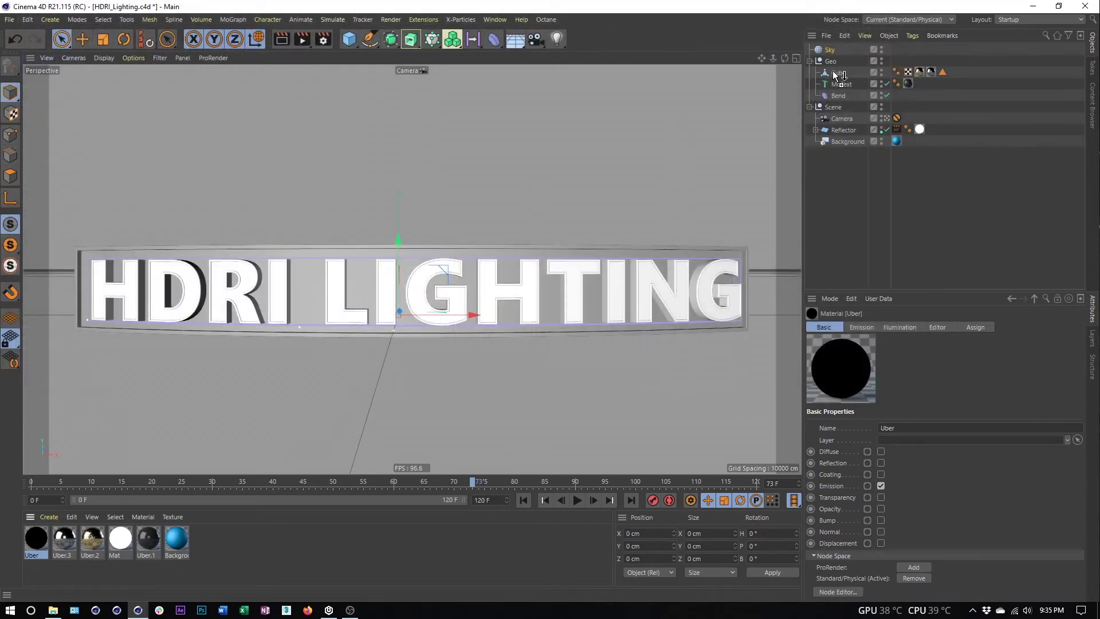
drag(834, 50, 835, 52)
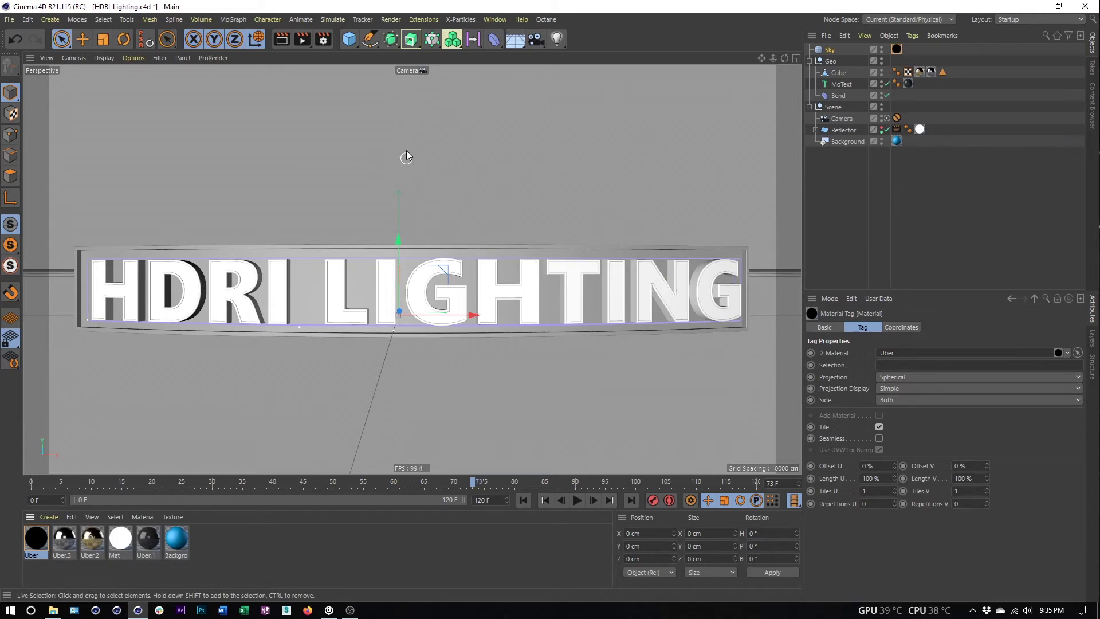
- Remove the Global Illumination effect from the render settings and add it again
click(327, 44)
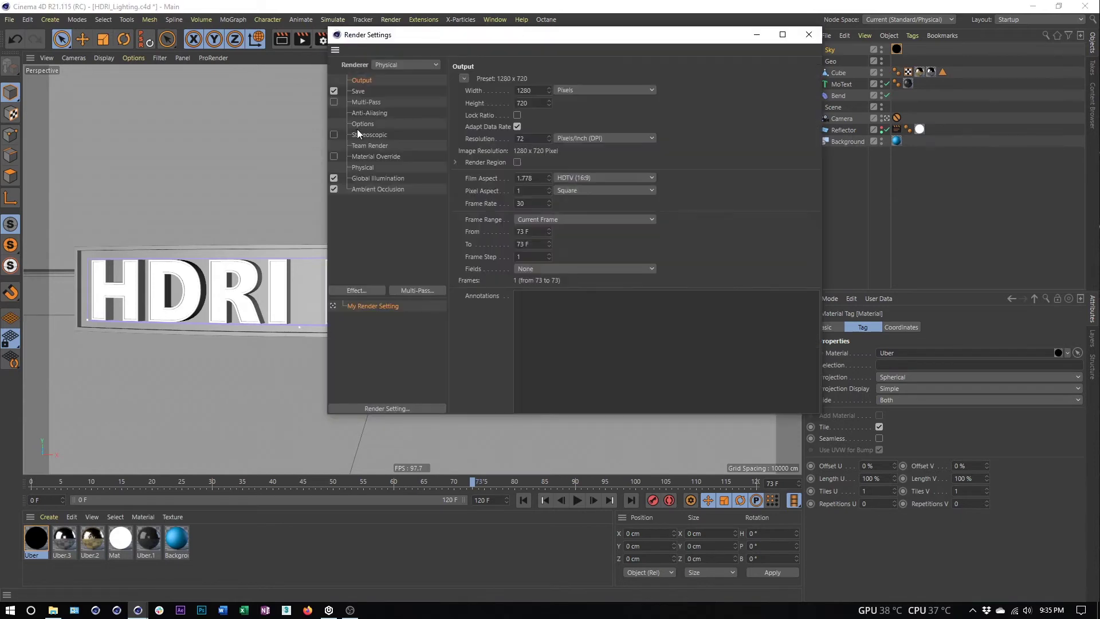
click(379, 179)
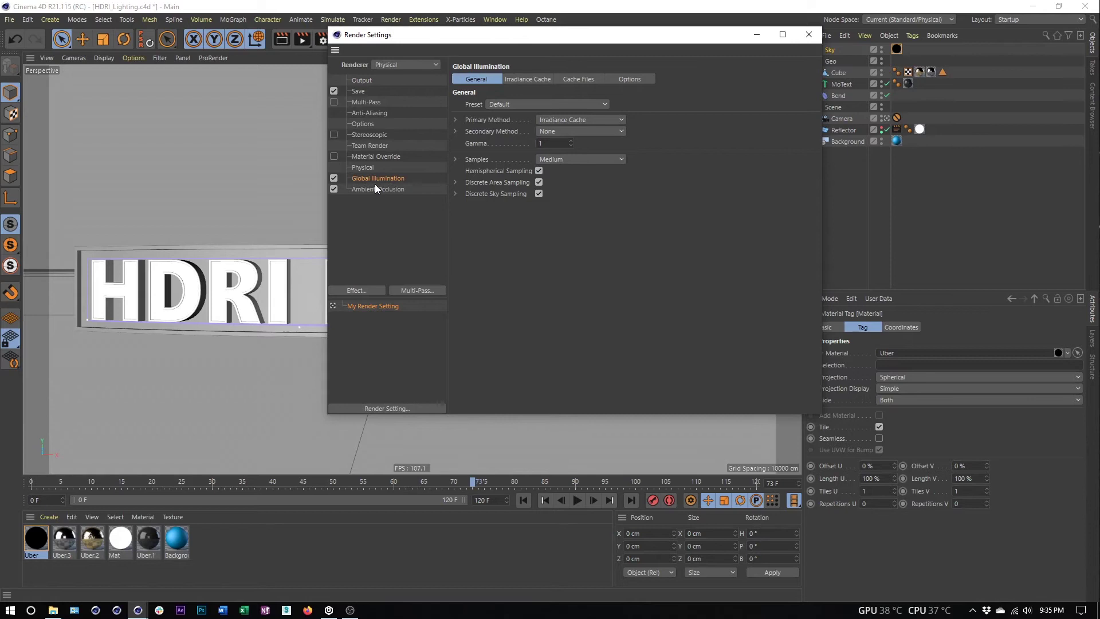
key(Delete)
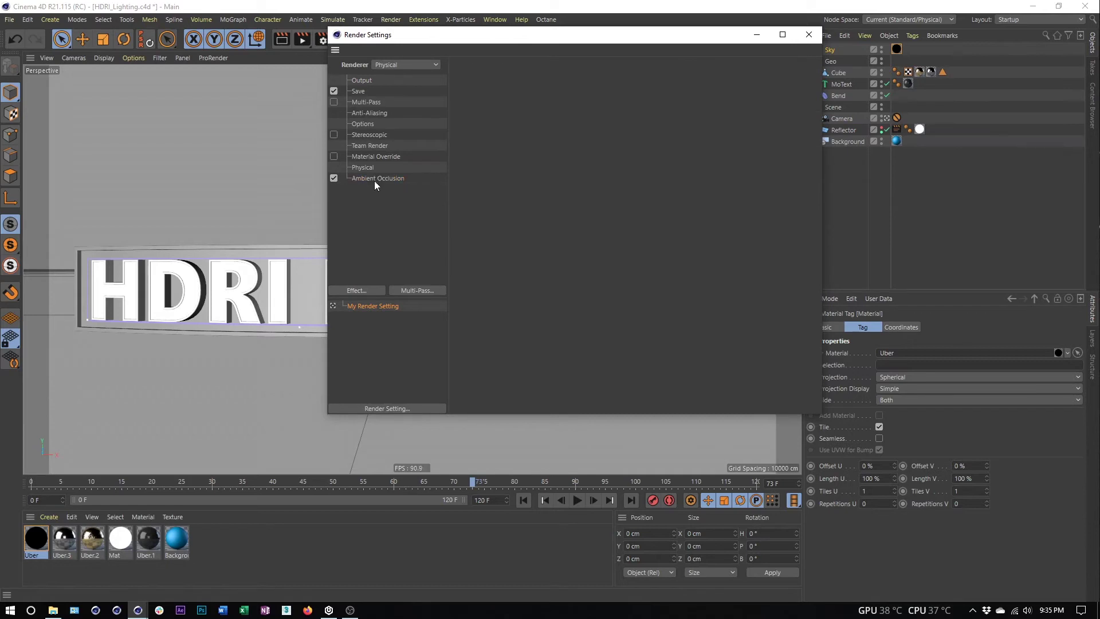
click(369, 291)
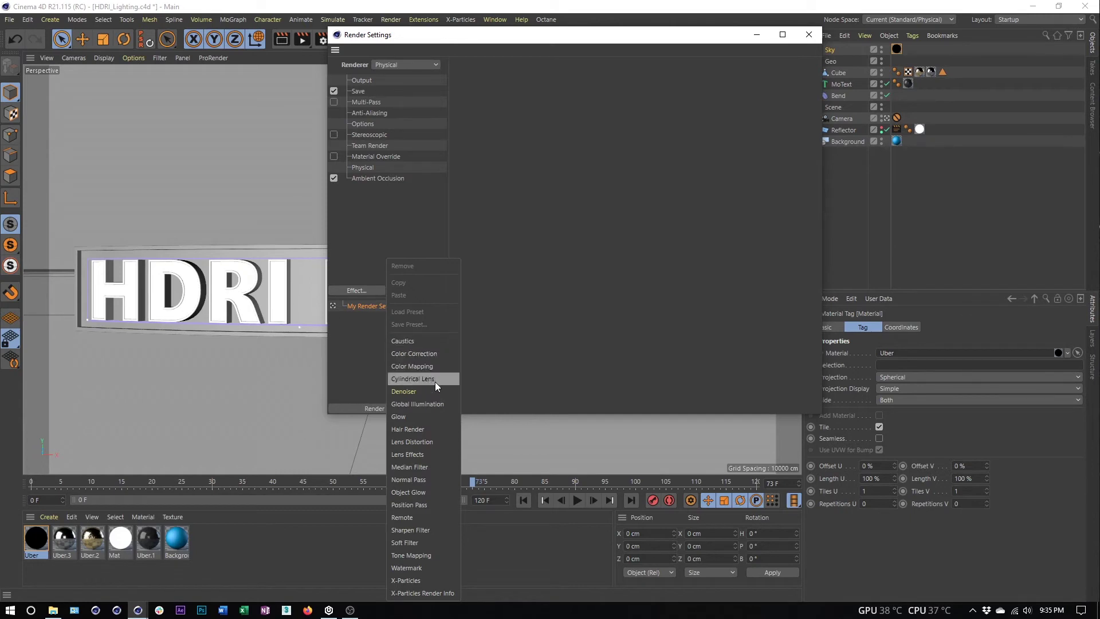
click(438, 404)
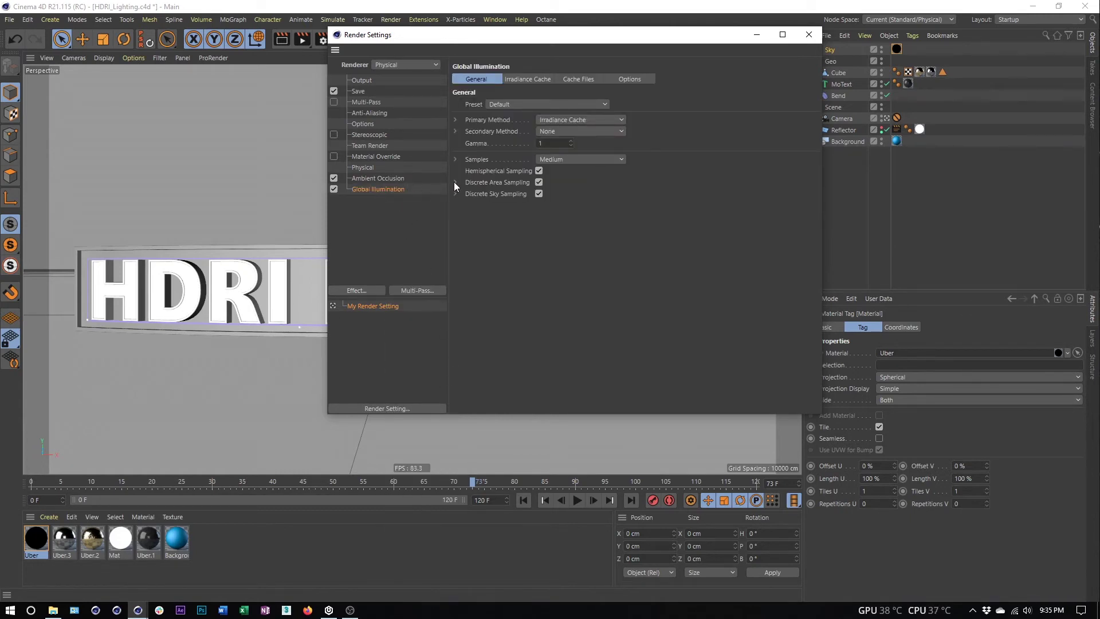
- Set the Global Illumination irradiance cache's Color Refinement to 50% and close the render settings
click(524, 76)
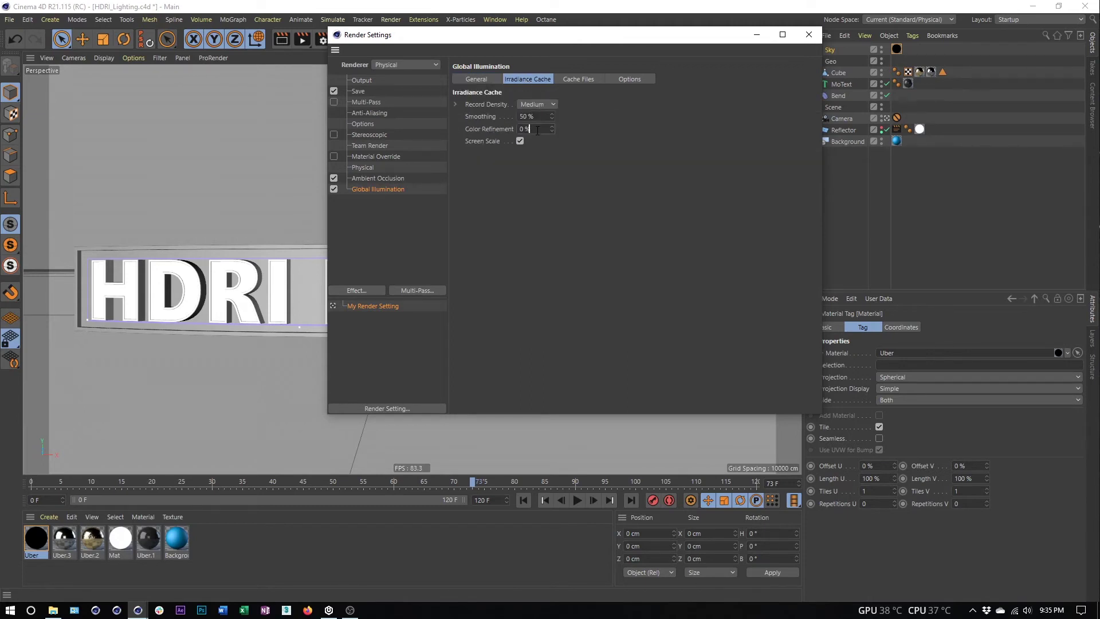
text(50)
key(Return)
click(809, 36)
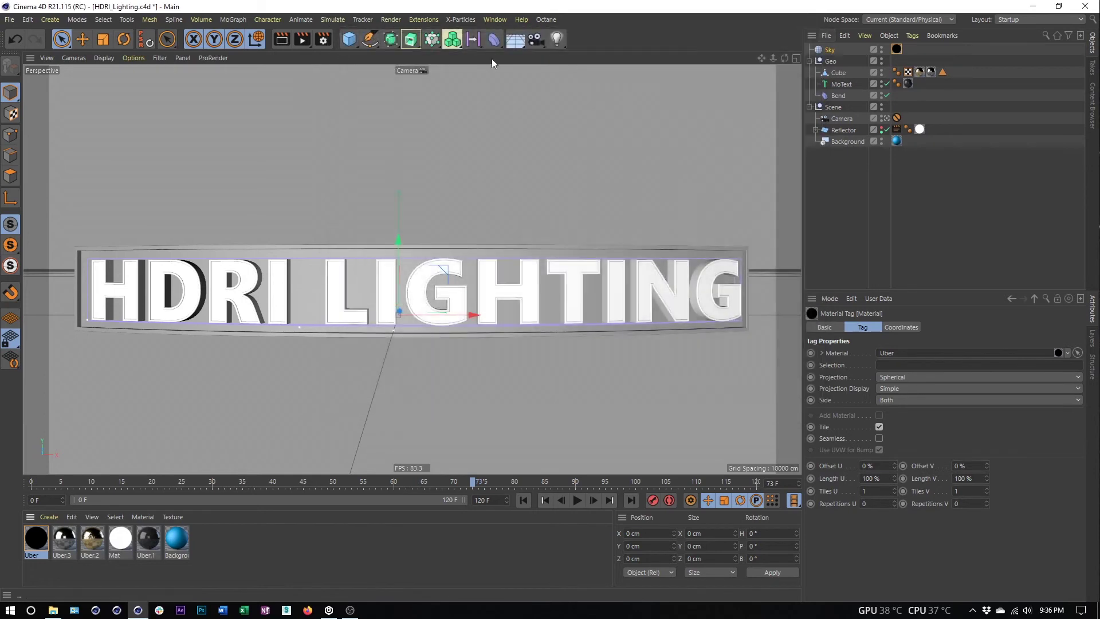
- Render the active view to preview the HDRI lighting on the text
click(286, 38)
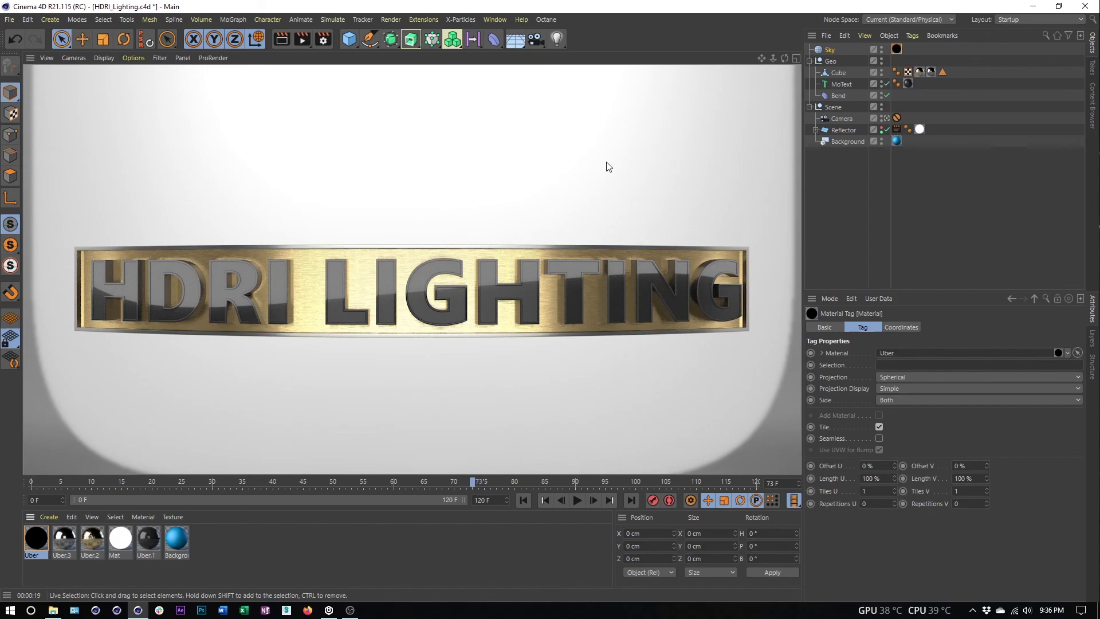
- Leave the scene camera and inspect the text and its frame from a free perspective view
click(886, 118)
alt+drag(709, 181, 355, 132)
alt+drag(370, 254, 759, 228)
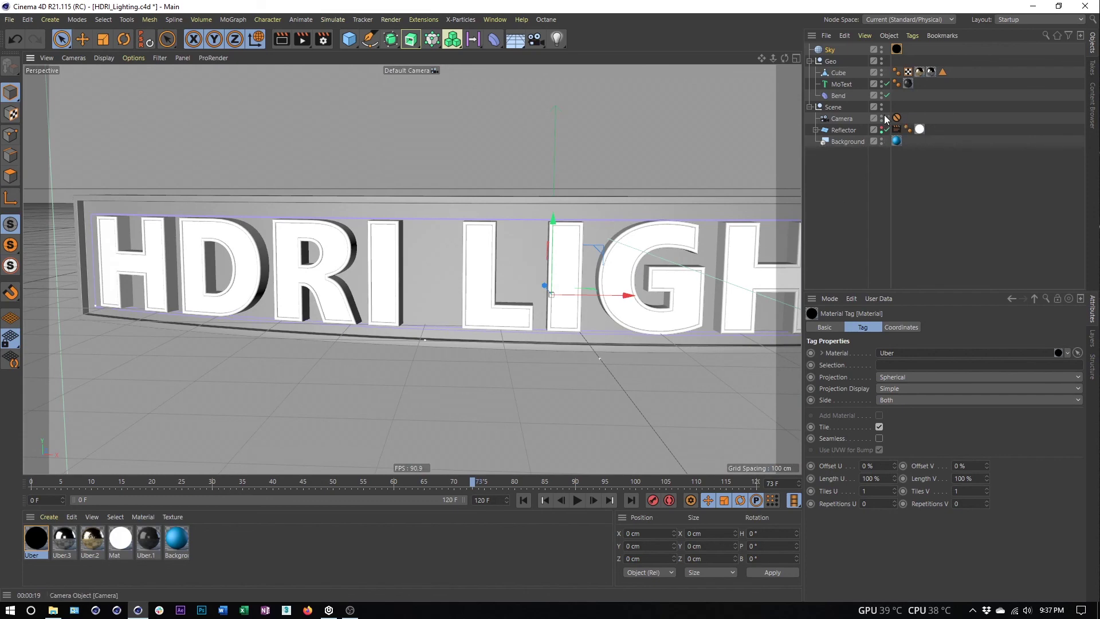
scroll(508, 278, down, 5)
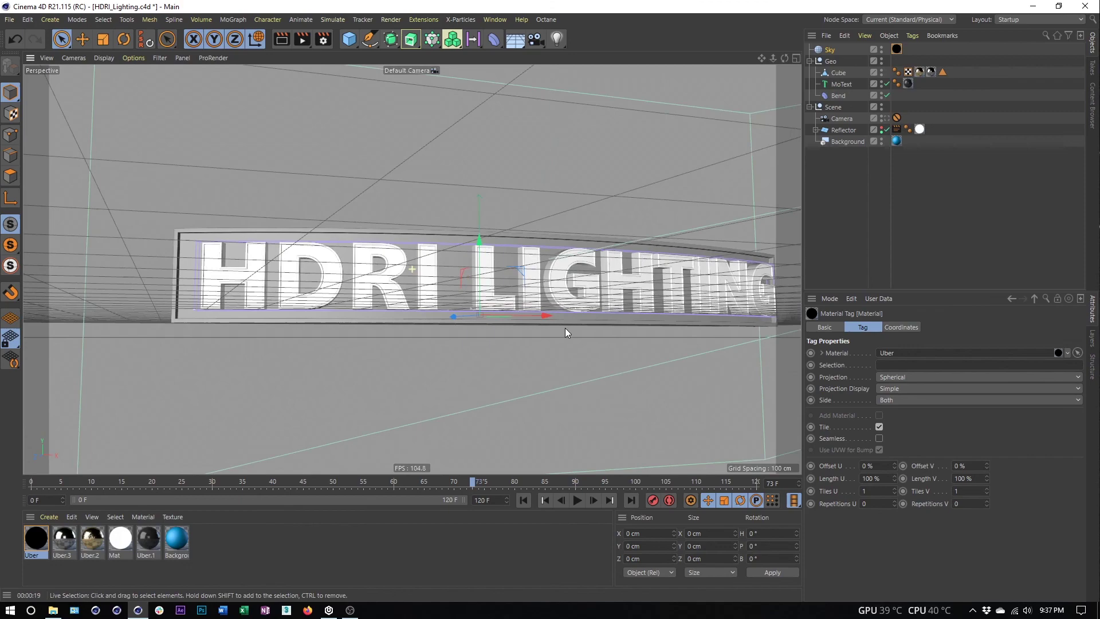
alt+drag(565, 327, 590, 314)
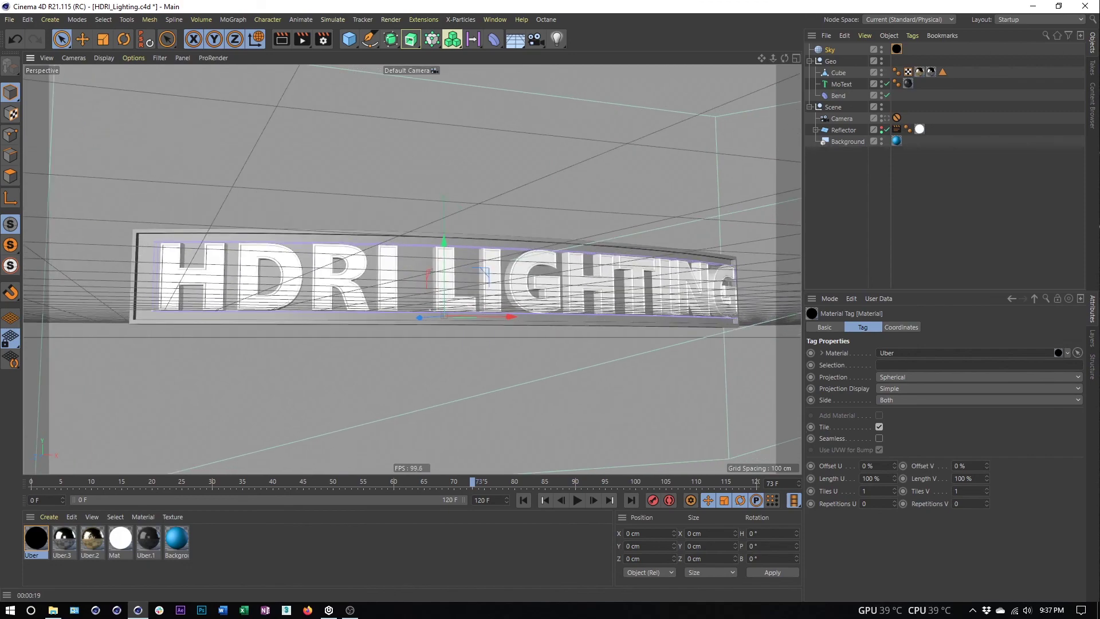